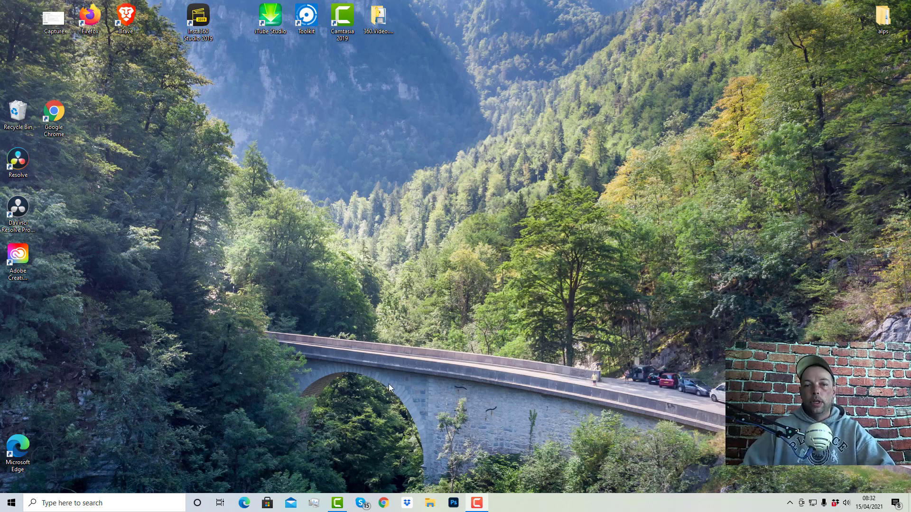
- Launch Adobe Photoshop from its taskbar icon
{"action": "left_click", "coordinate": [453, 501]}
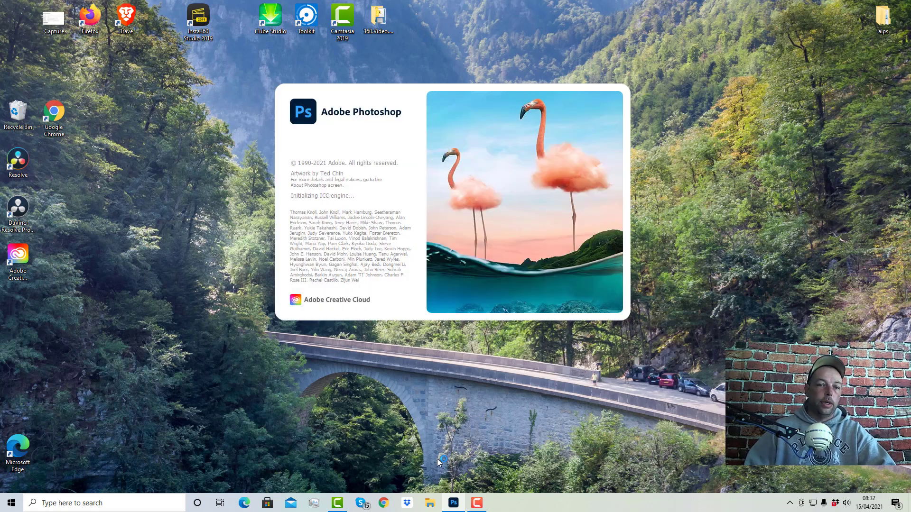
- Move the designsforpod.com+-+Actions zip from Downloads to the Desktop, then view the Desktop
{"action": "left_click", "coordinate": [427, 503]}
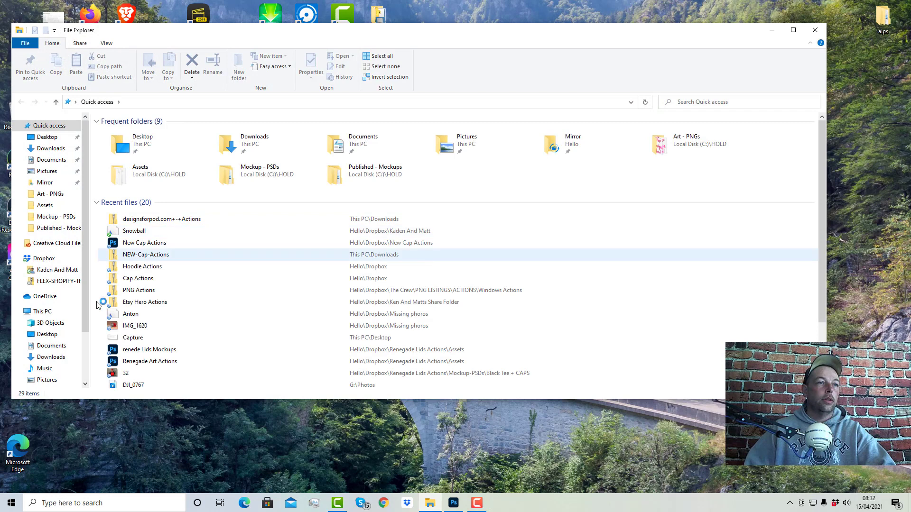
{"action": "left_click", "coordinate": [47, 358]}
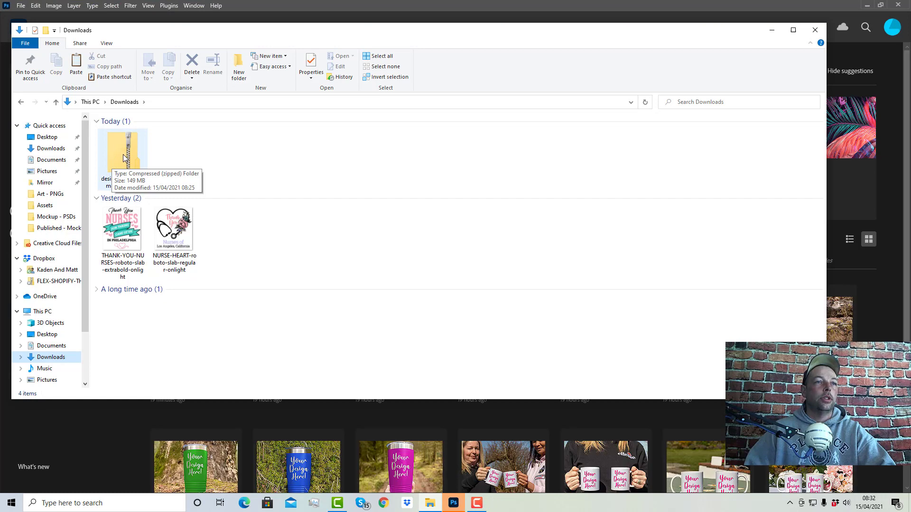
{"action": "left_click_drag", "start_coordinate": [123, 158], "coordinate": [42, 335]}
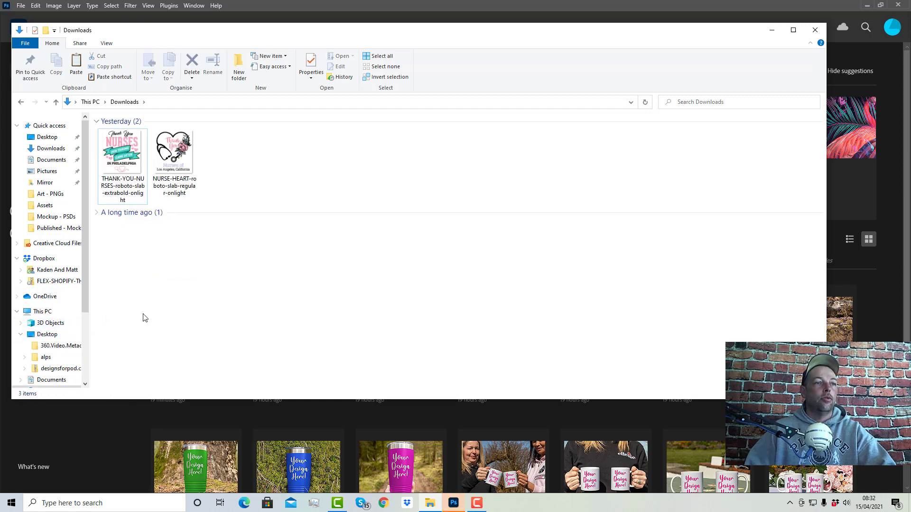
{"action": "left_click", "coordinate": [56, 334]}
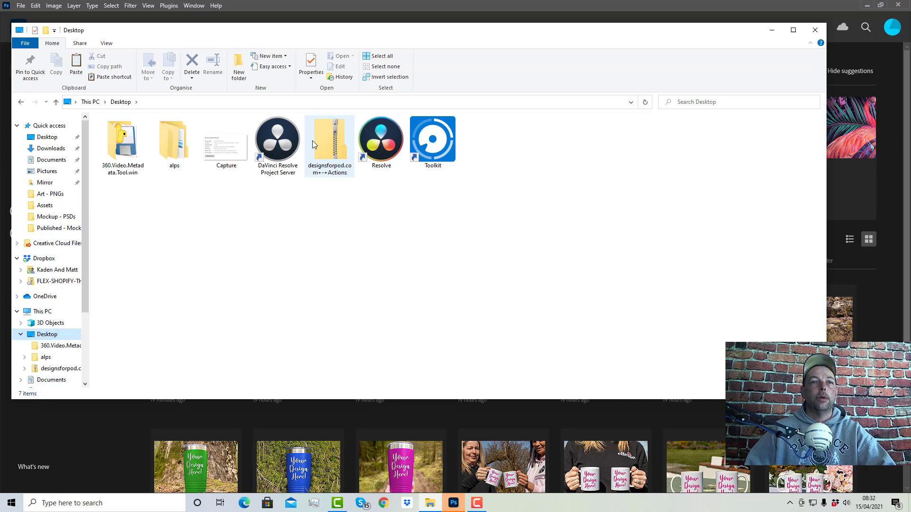
- Extract All of the designsforpod.com+-+Actions zip into its default Desktop folder
{"action": "right_click", "coordinate": [334, 154]}
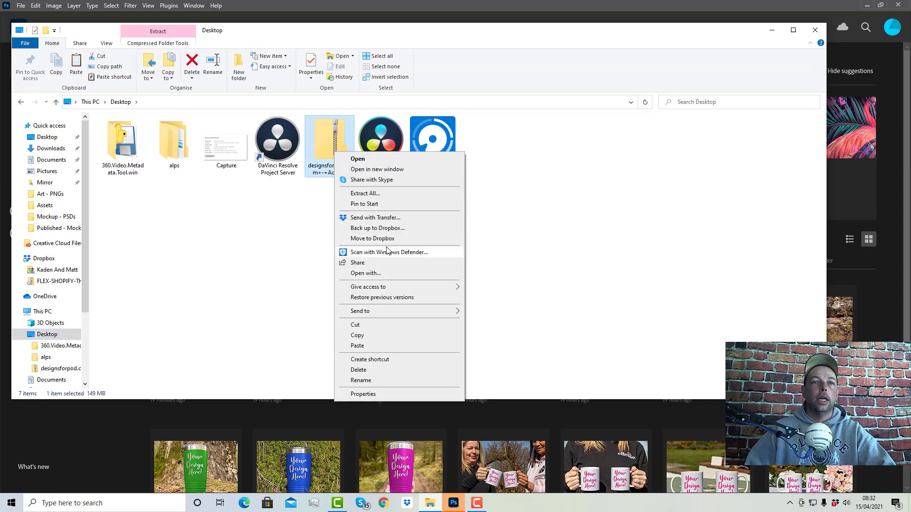
{"action": "left_click", "coordinate": [380, 198]}
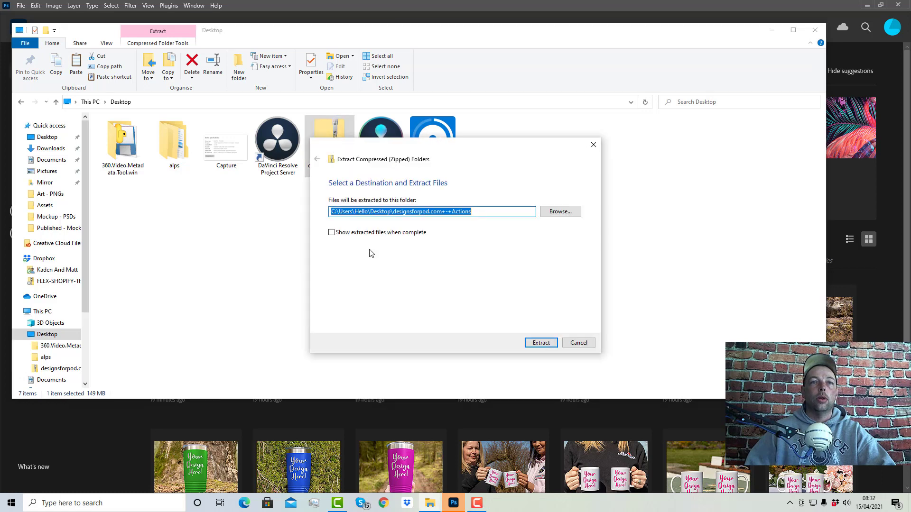
{"action": "left_click", "coordinate": [541, 342]}
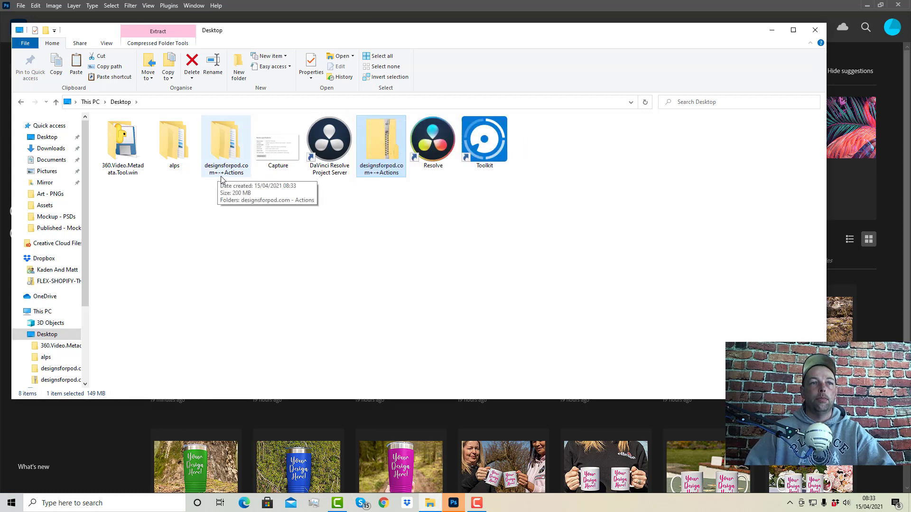
- Move the designsforpod.com - Actions folder from the extracted folder onto Local Disk (C:)
{"action": "double_click", "coordinate": [224, 151]}
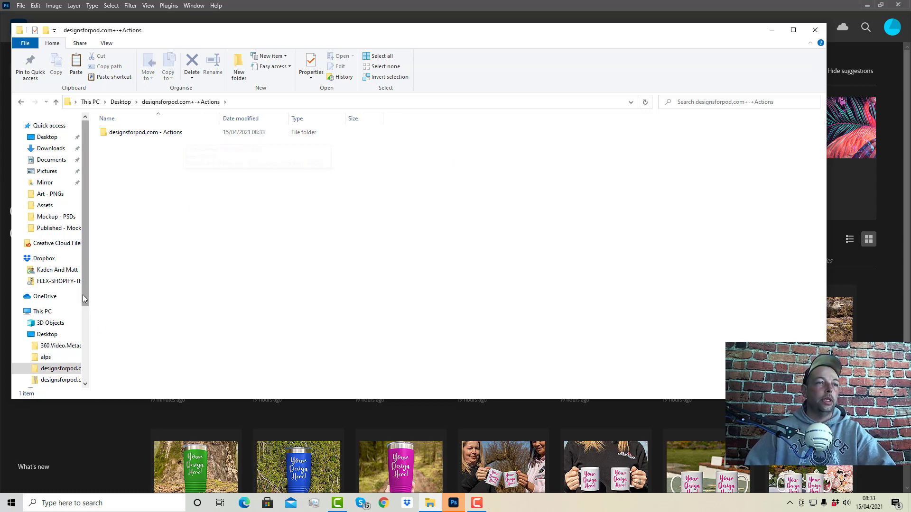
{"action": "scroll", "coordinate": [67, 332], "scroll_direction": "down", "scroll_amount": 3}
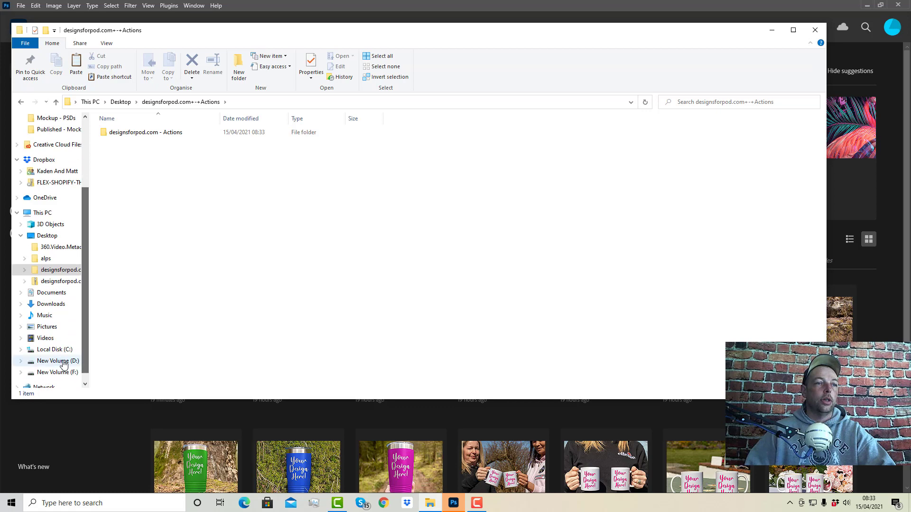
{"action": "left_click", "coordinate": [143, 137]}
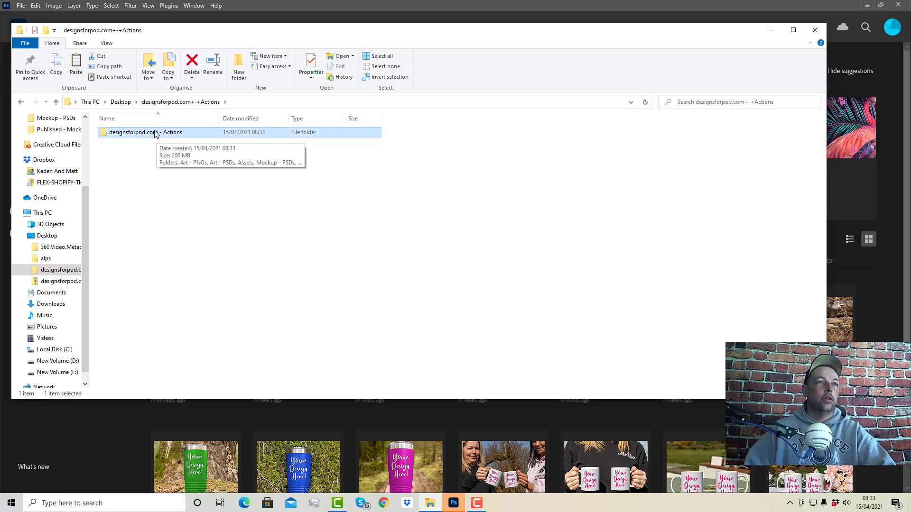
{"action": "left_click_drag", "start_coordinate": [155, 134], "coordinate": [58, 302]}
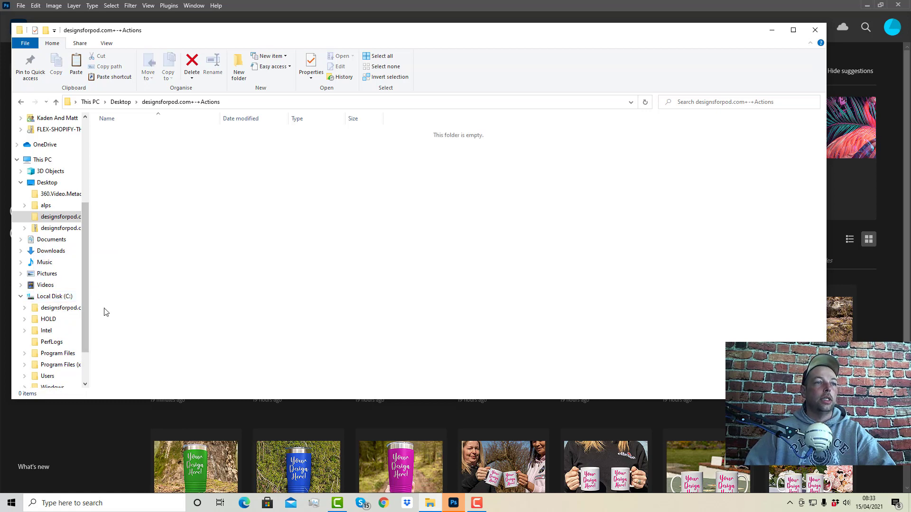
{"action": "left_click", "coordinate": [51, 297]}
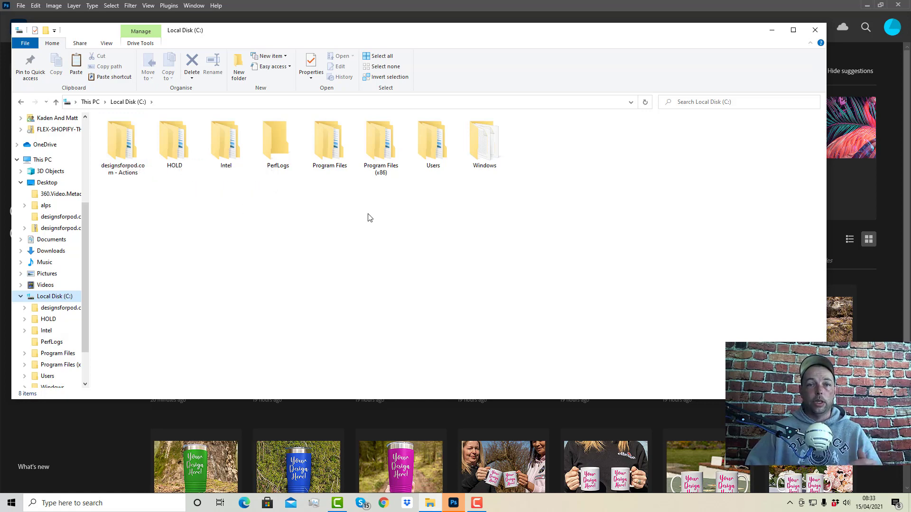
- Open 2800x3200.psd from designsforpod.com - Actions > Art - PSDs in Photoshop
{"action": "double_click", "coordinate": [114, 160]}
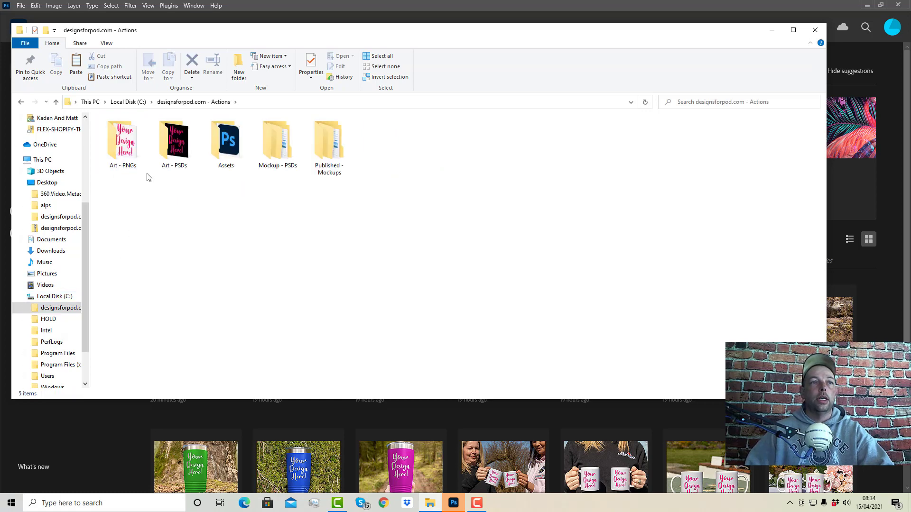
{"action": "double_click", "coordinate": [173, 145]}
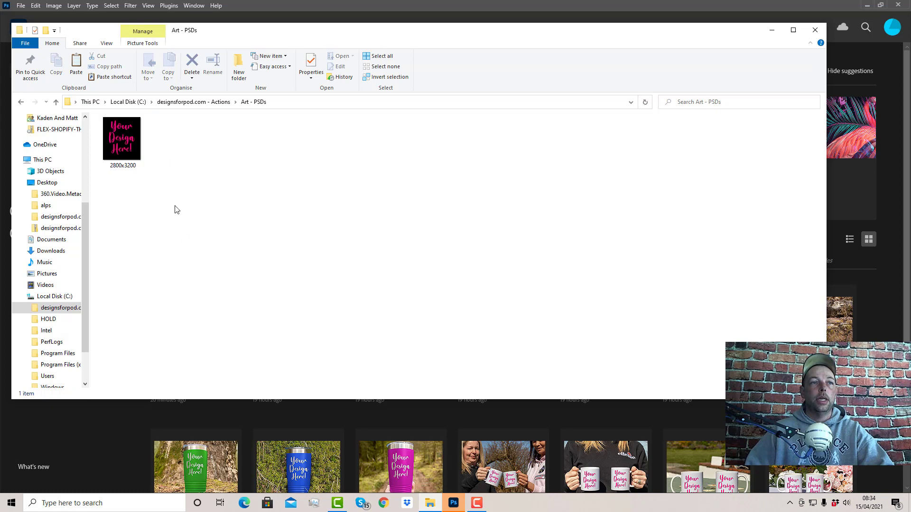
{"action": "double_click", "coordinate": [121, 138]}
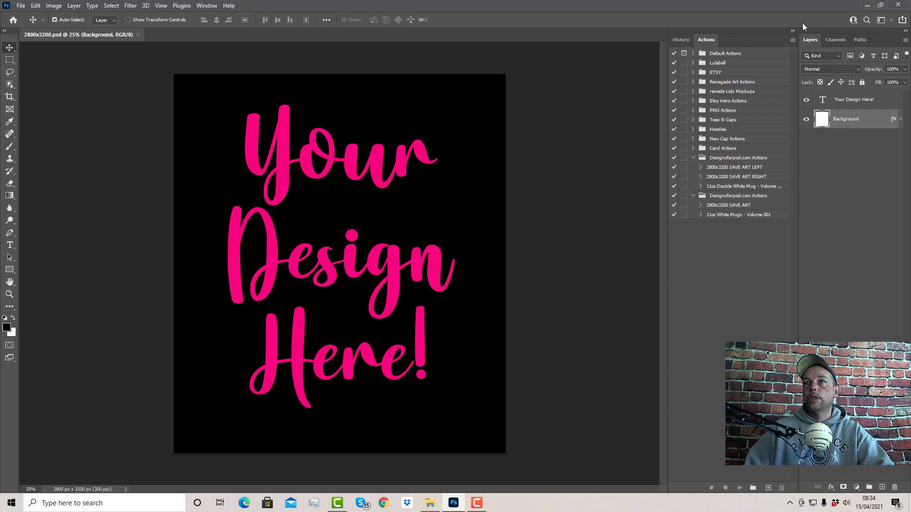
- Float the Actions panel via Window > Actions and stretch it to list every action set
{"action": "left_click", "coordinate": [792, 32]}
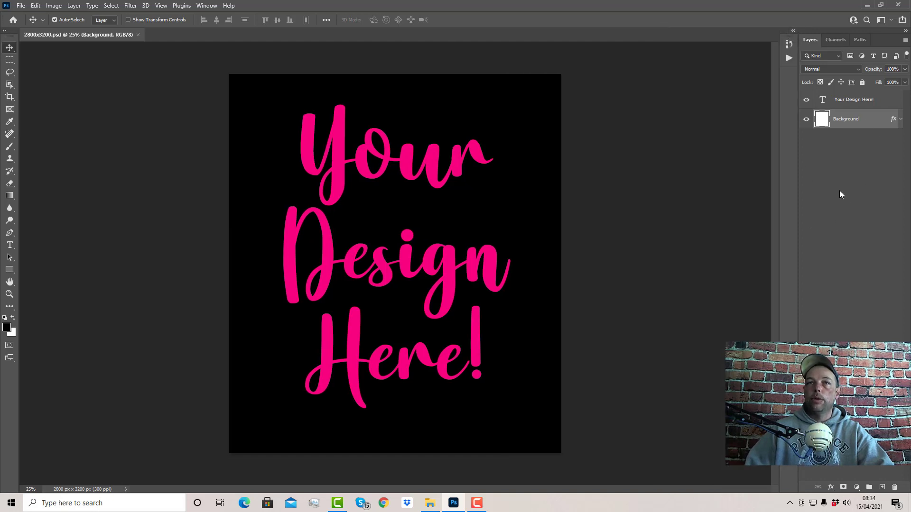
{"action": "left_click", "coordinate": [206, 5]}
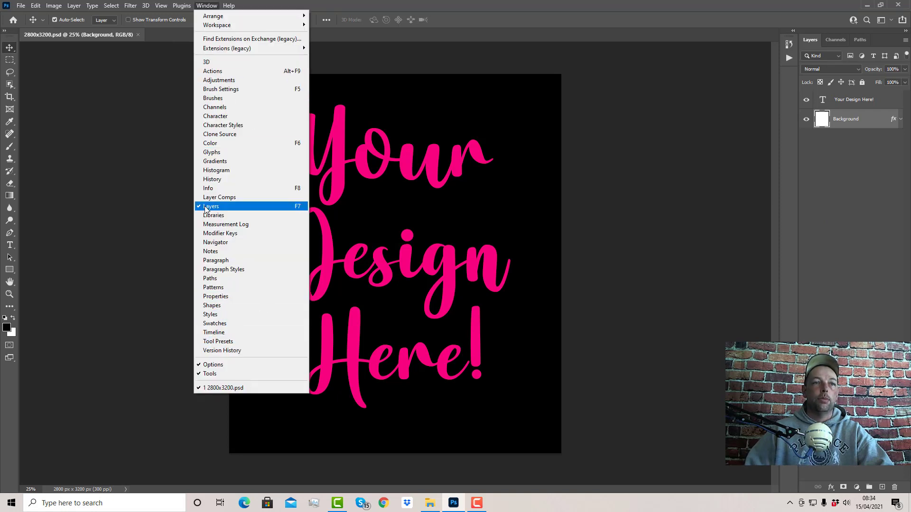
{"action": "left_click", "coordinate": [830, 192]}
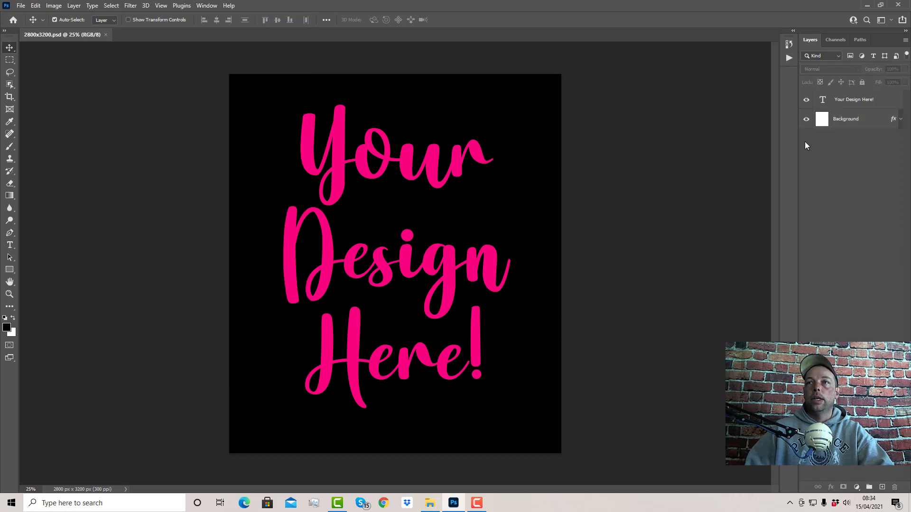
{"action": "left_click", "coordinate": [792, 32]}
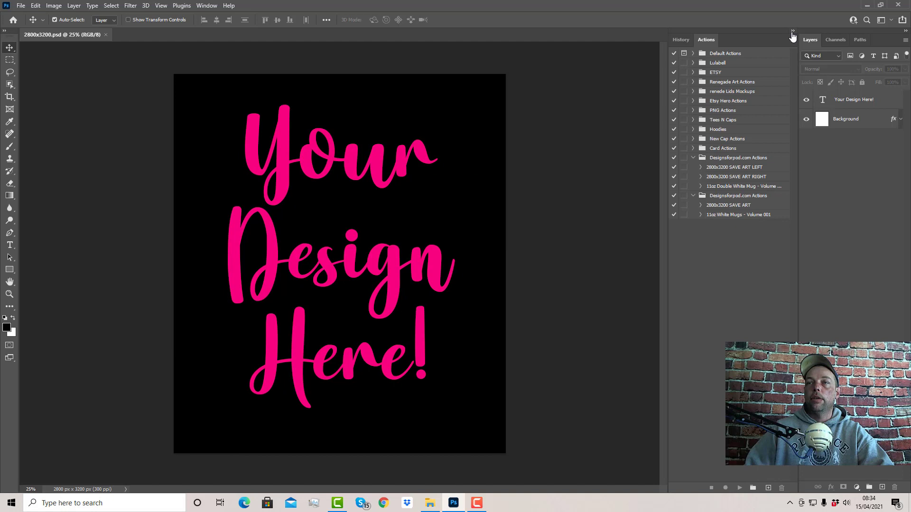
{"action": "left_click", "coordinate": [791, 33]}
{"action": "left_click", "coordinate": [792, 33]}
{"action": "left_click", "coordinate": [791, 33]}
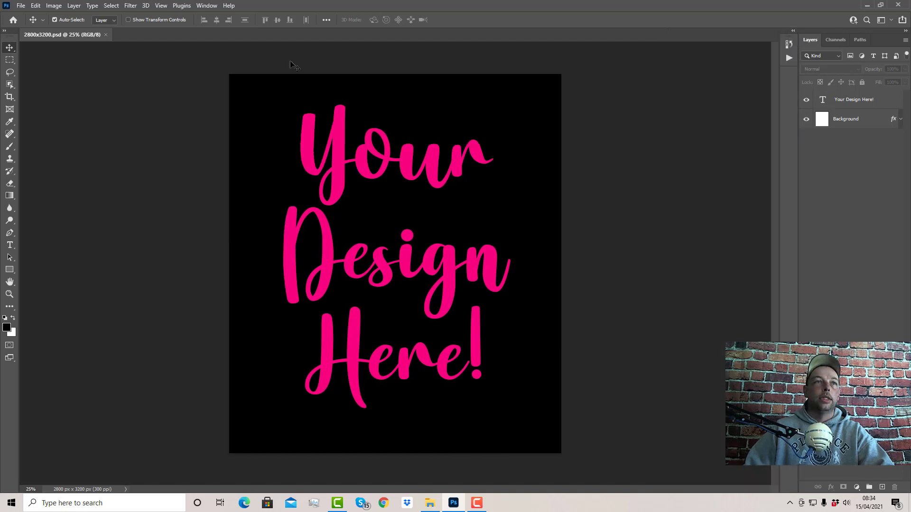
{"action": "left_click", "coordinate": [205, 6]}
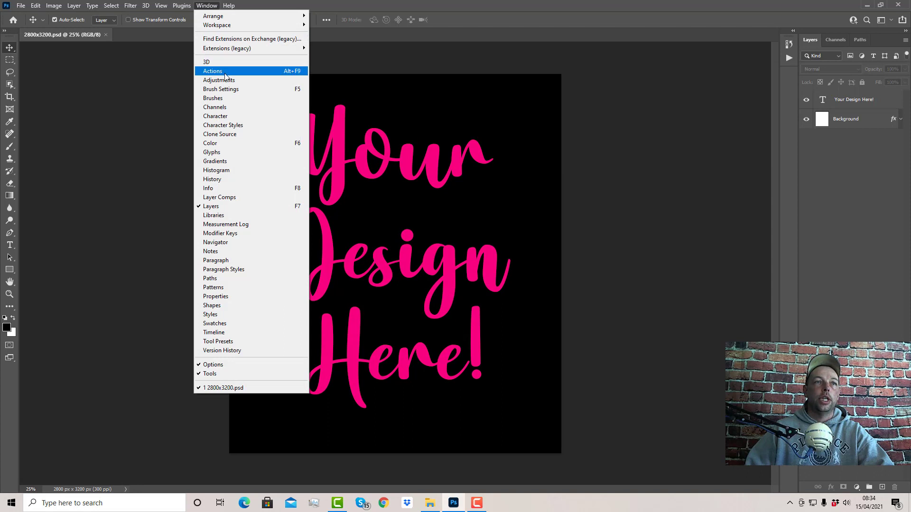
{"action": "left_click", "coordinate": [227, 70]}
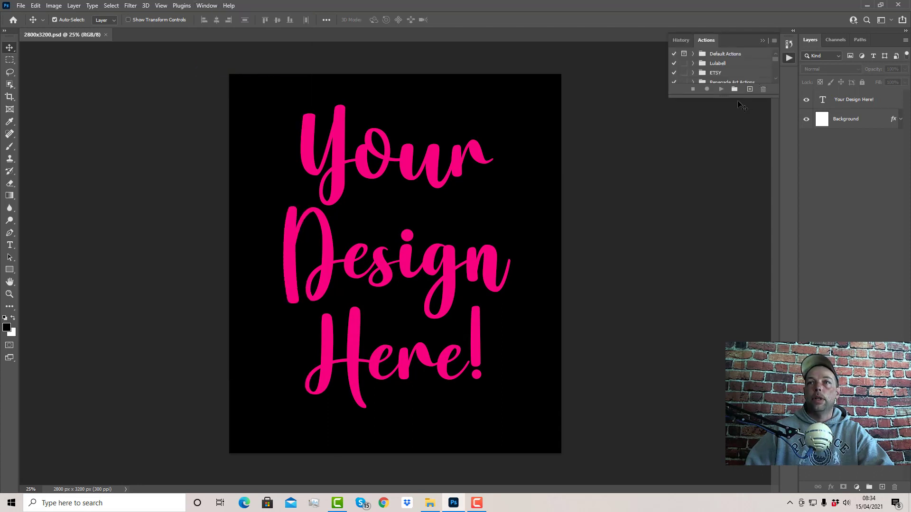
{"action": "left_click_drag", "start_coordinate": [726, 99], "coordinate": [725, 352]}
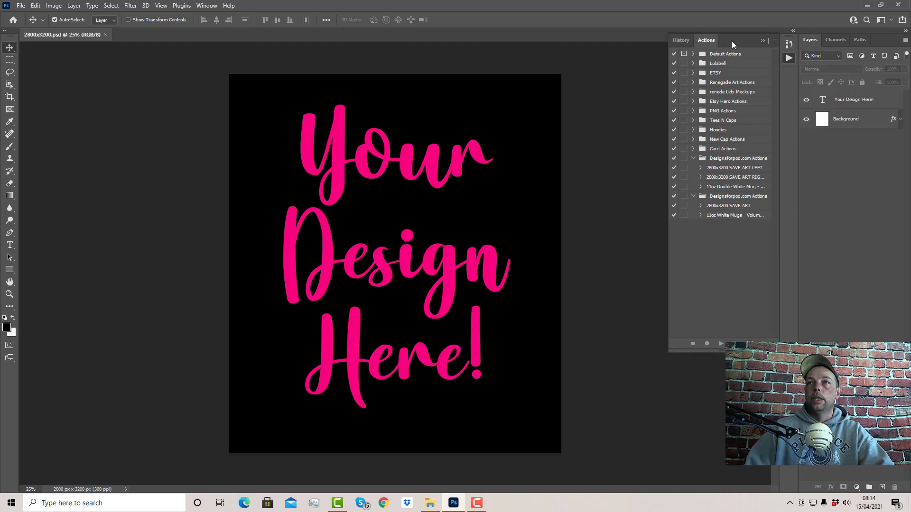
- Dock the Actions panel and delete both Designsforpod.com Actions sets with the trash icon
{"action": "left_click", "coordinate": [791, 32]}
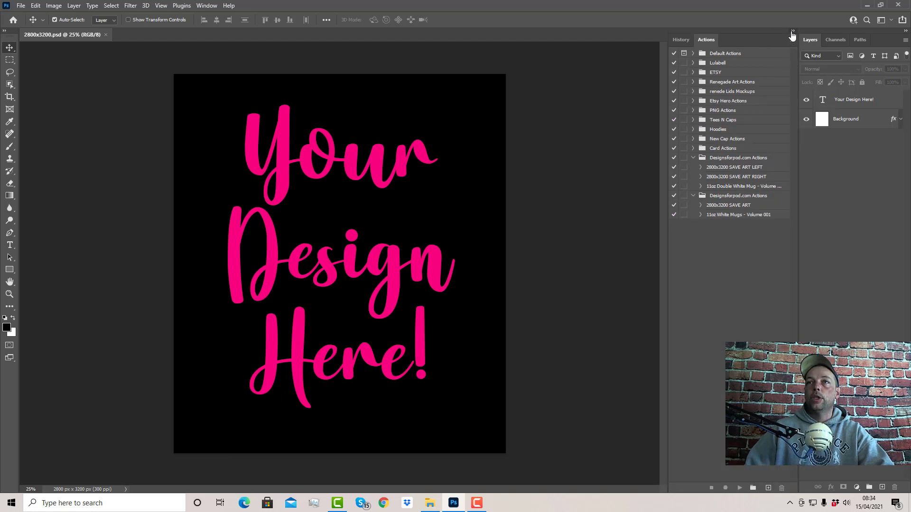
{"action": "left_click", "coordinate": [791, 31]}
{"action": "left_click", "coordinate": [791, 32]}
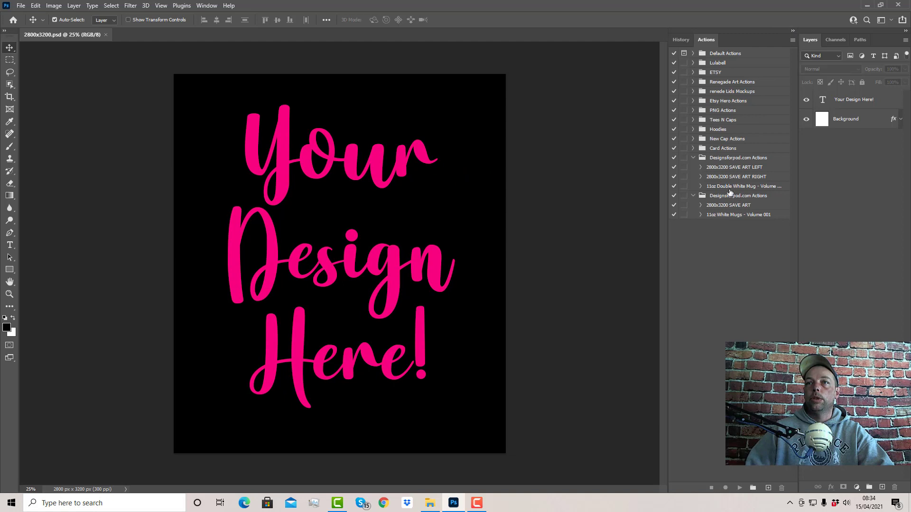
{"action": "left_click", "coordinate": [693, 159]}
{"action": "left_click", "coordinate": [693, 168]}
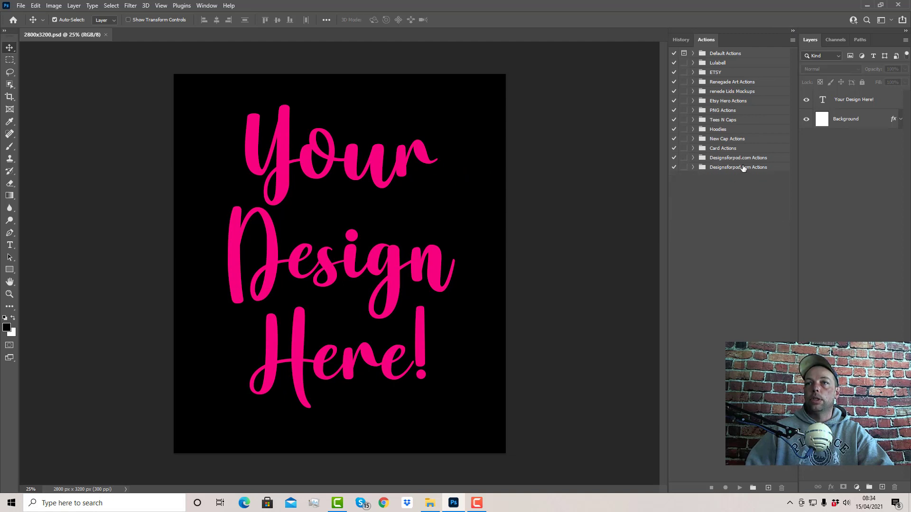
{"action": "left_click_drag", "start_coordinate": [743, 168], "coordinate": [781, 486]}
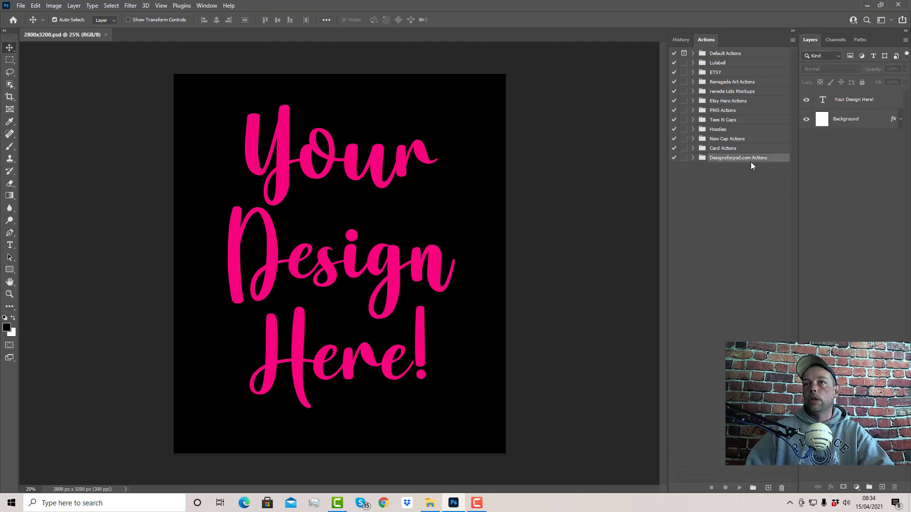
{"action": "left_click_drag", "start_coordinate": [751, 162], "coordinate": [781, 488]}
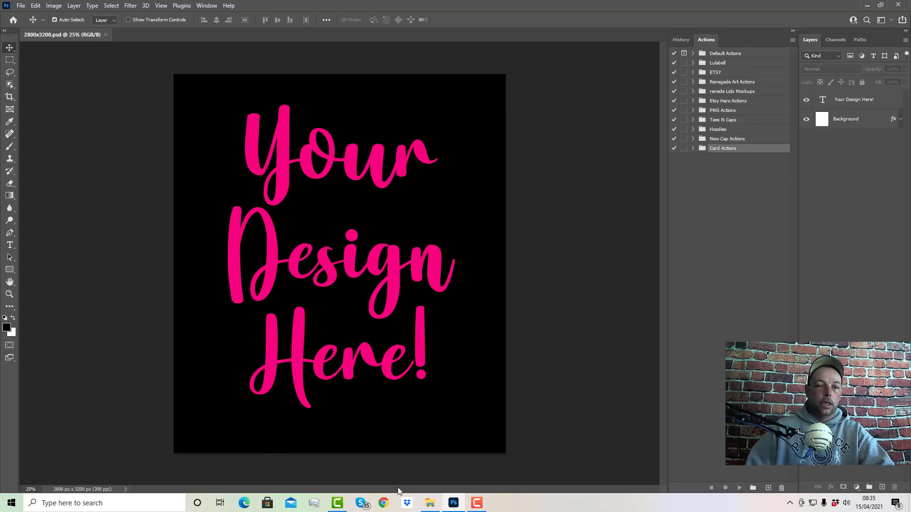
- Bring the Art - PSDs Explorer window forward, then return to the Photoshop canvas
{"action": "mouse_move", "coordinate": [430, 506]}
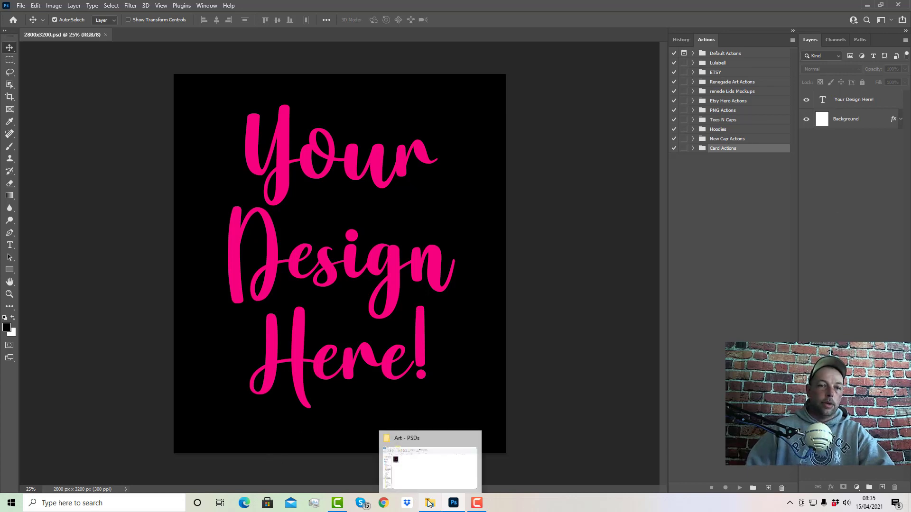
{"action": "left_click", "coordinate": [416, 473]}
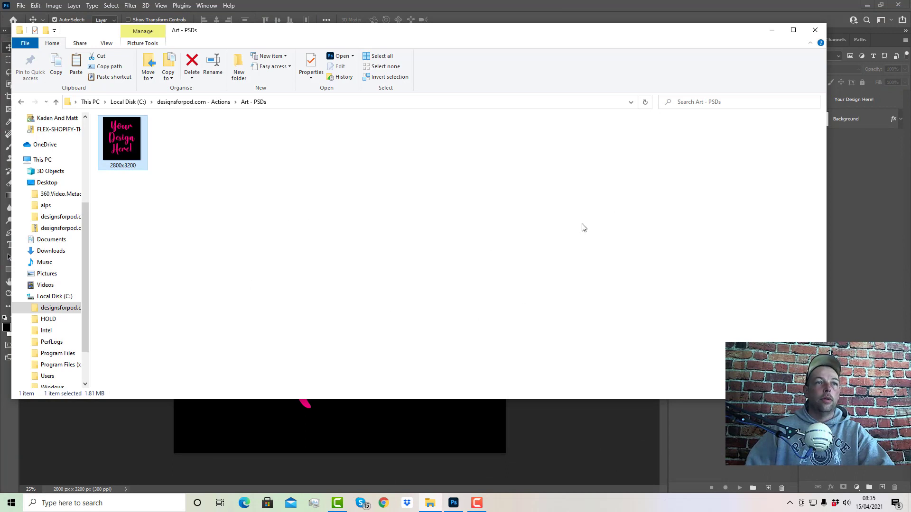
{"action": "left_click", "coordinate": [838, 259]}
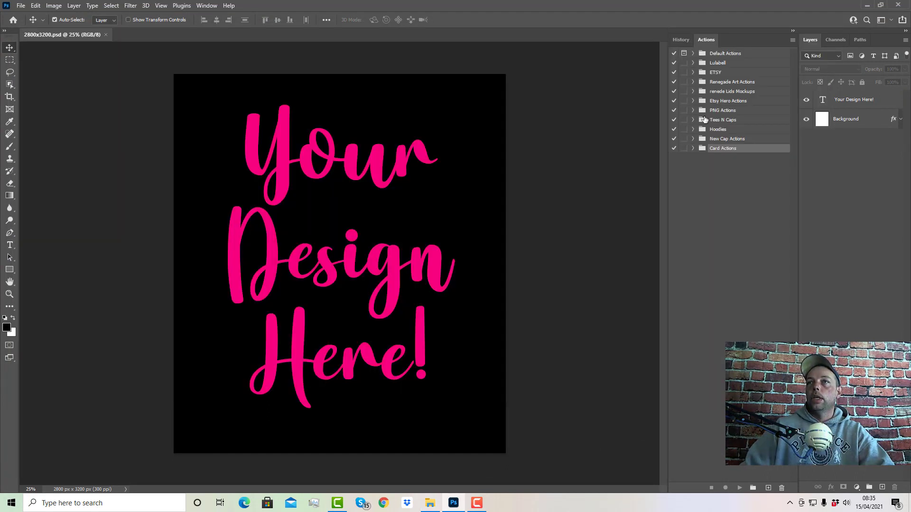
- Start Load Actions and browse to the designsforpod.com - Actions folder on Local Disk (C:)
{"action": "left_click", "coordinate": [792, 40]}
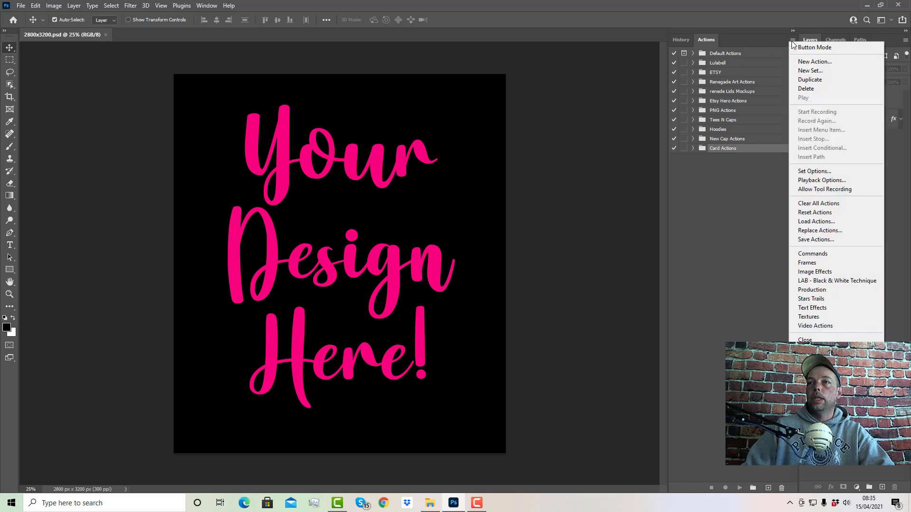
{"action": "left_click", "coordinate": [833, 221]}
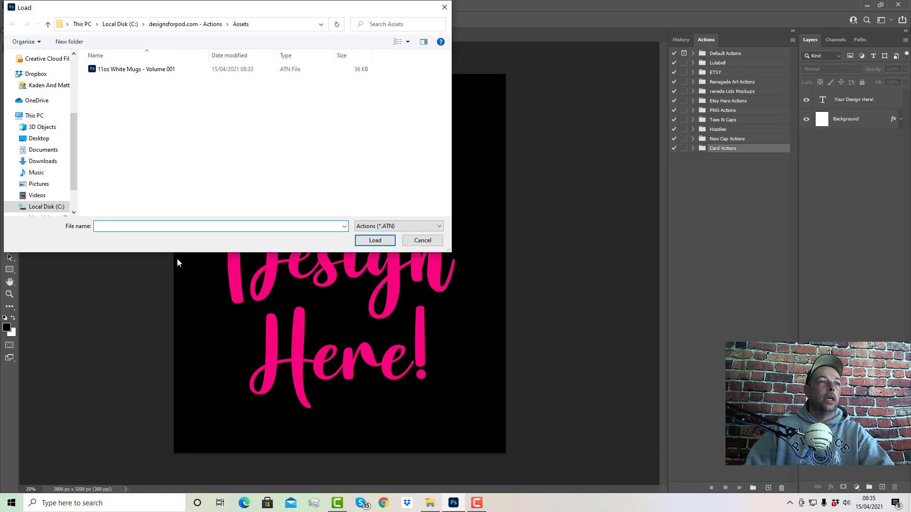
{"action": "left_click", "coordinate": [41, 207]}
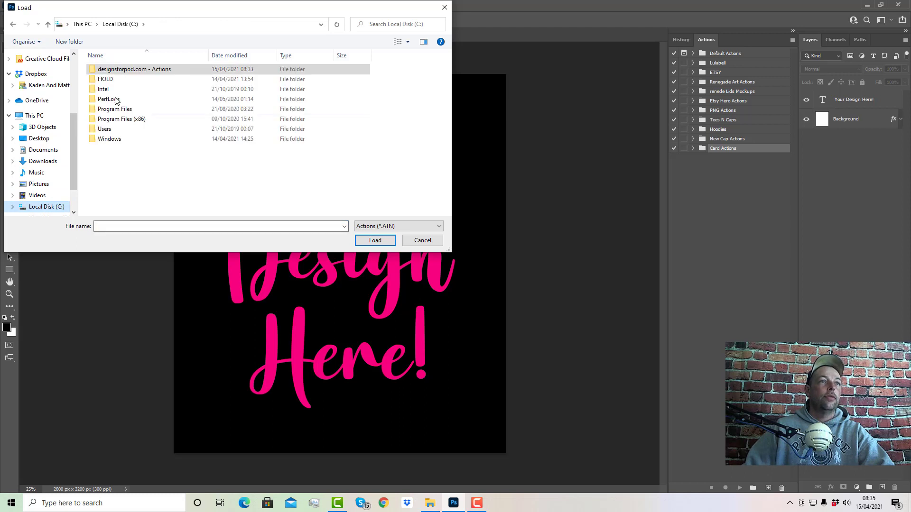
{"action": "left_click", "coordinate": [121, 73]}
{"action": "left_click", "coordinate": [122, 73]}
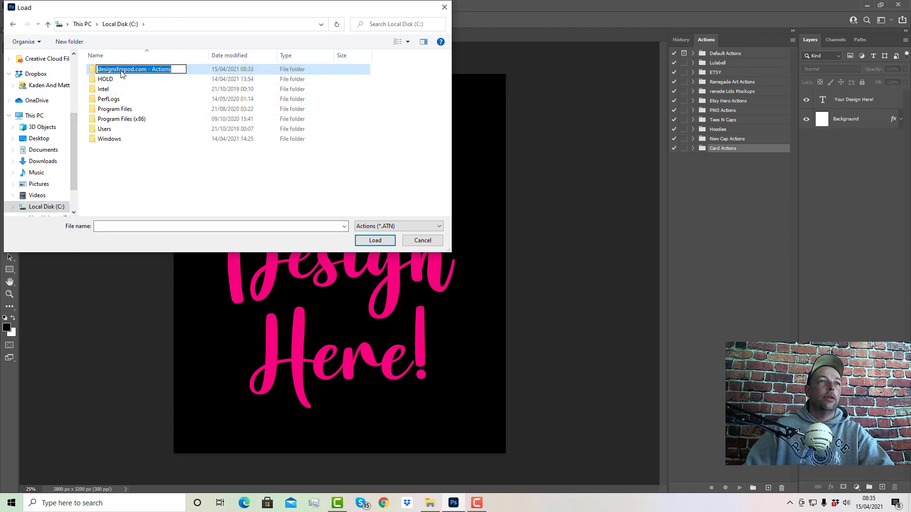
{"action": "left_click", "coordinate": [129, 78]}
- Load the 11oz White Mugs - Volume 001 action file from the Assets folder
{"action": "double_click", "coordinate": [129, 72]}
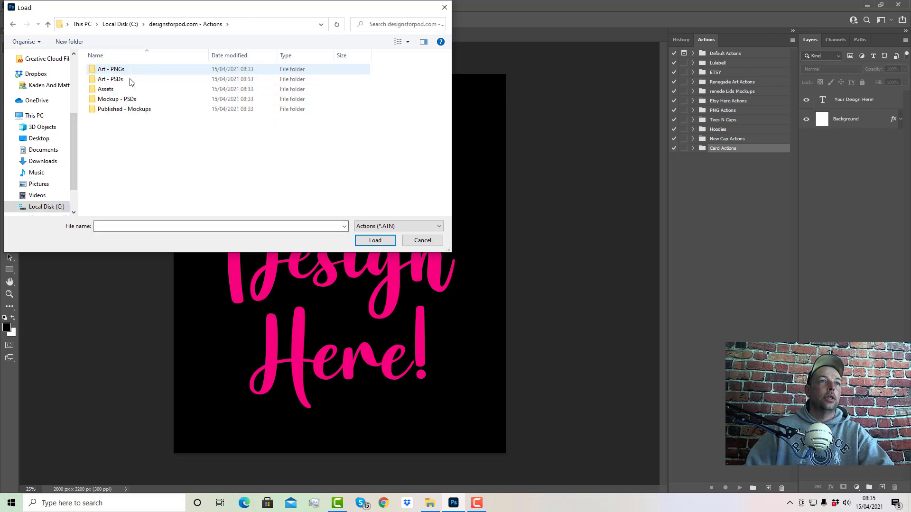
{"action": "double_click", "coordinate": [102, 91]}
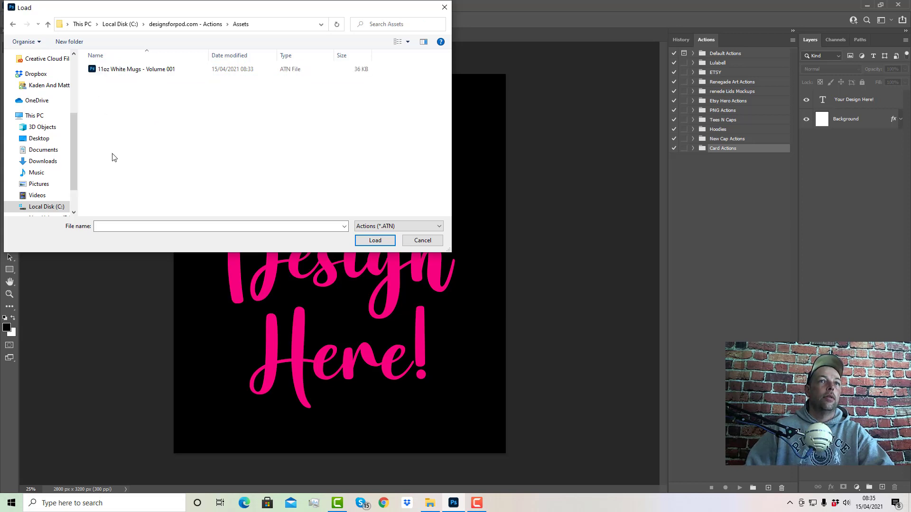
{"action": "left_click", "coordinate": [101, 69]}
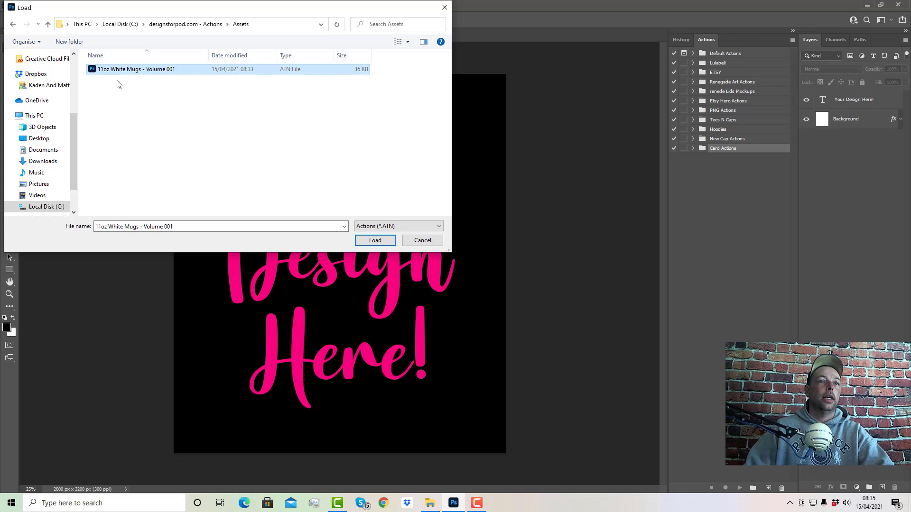
{"action": "left_click", "coordinate": [374, 241]}
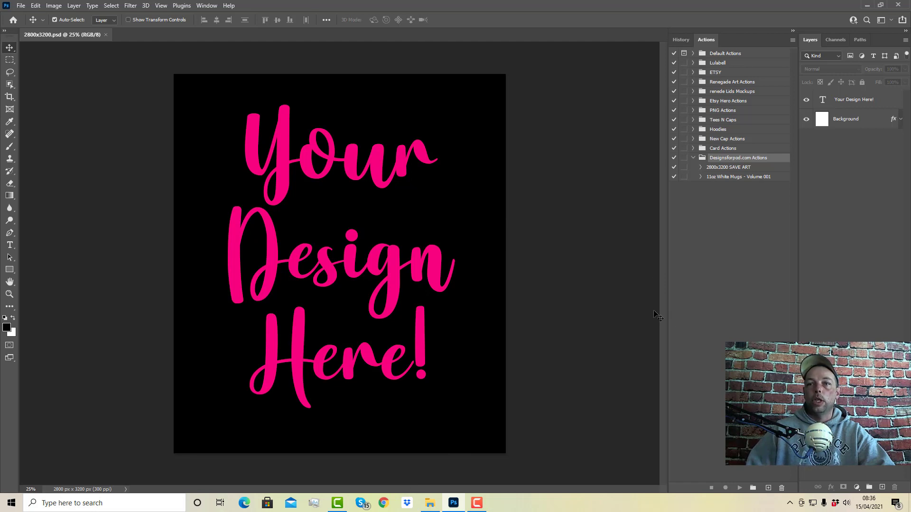
{"action": "left_click", "coordinate": [428, 504]}
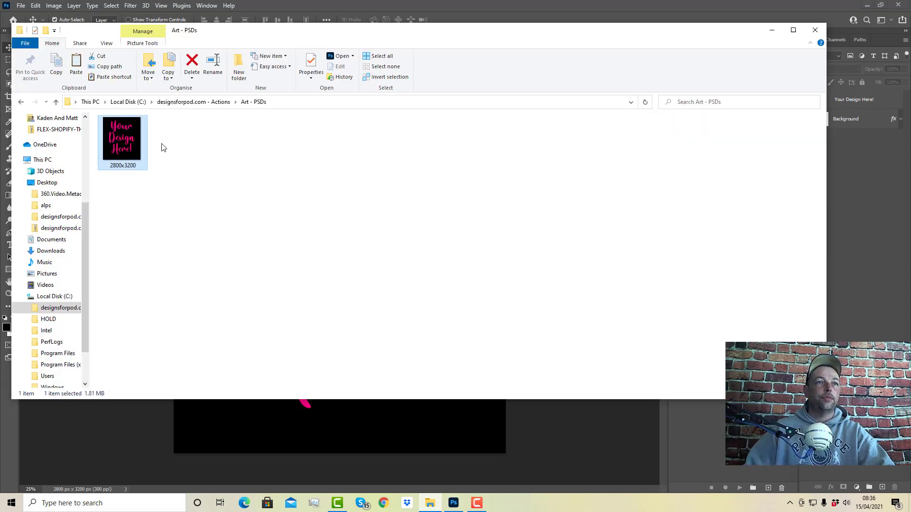
- Copy the 11oz White Mugs - Volume 001 - PSDs folder from designsforpod.com - Actions > Mockup - PSDs
{"action": "left_click", "coordinate": [181, 102]}
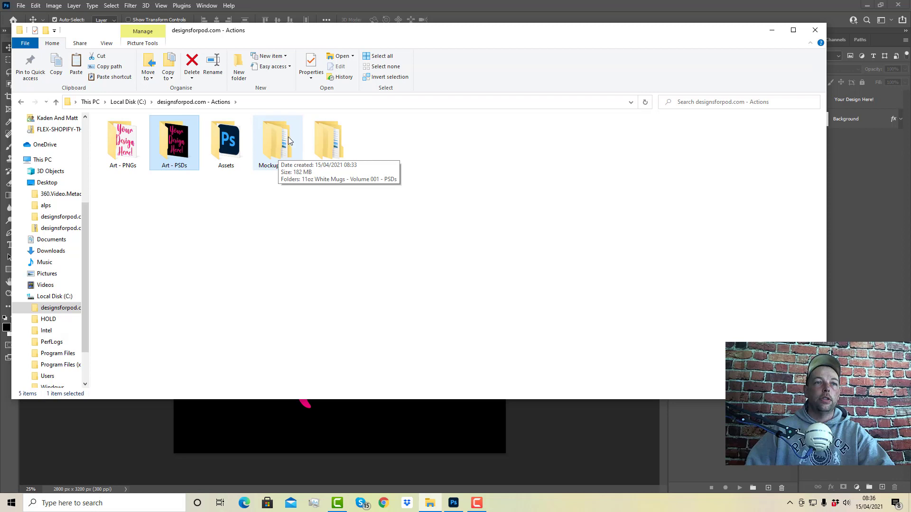
{"action": "left_click", "coordinate": [279, 148]}
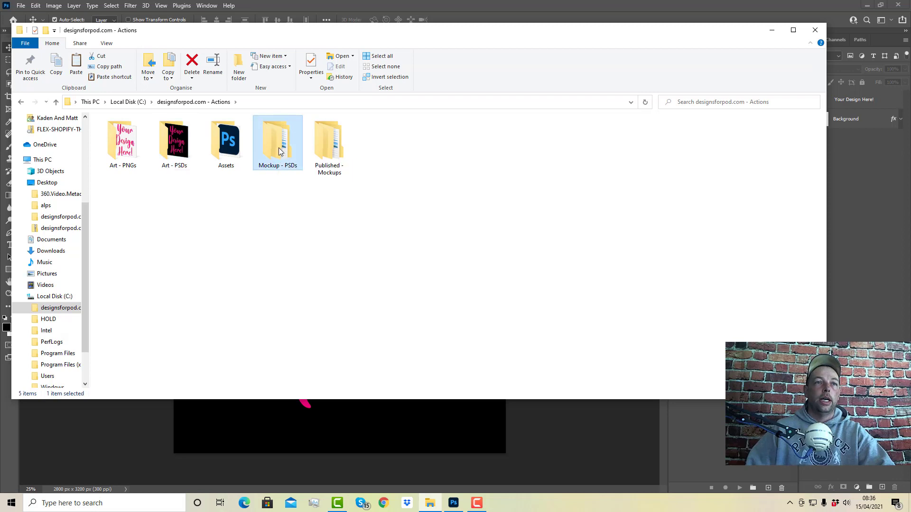
{"action": "double_click", "coordinate": [280, 150]}
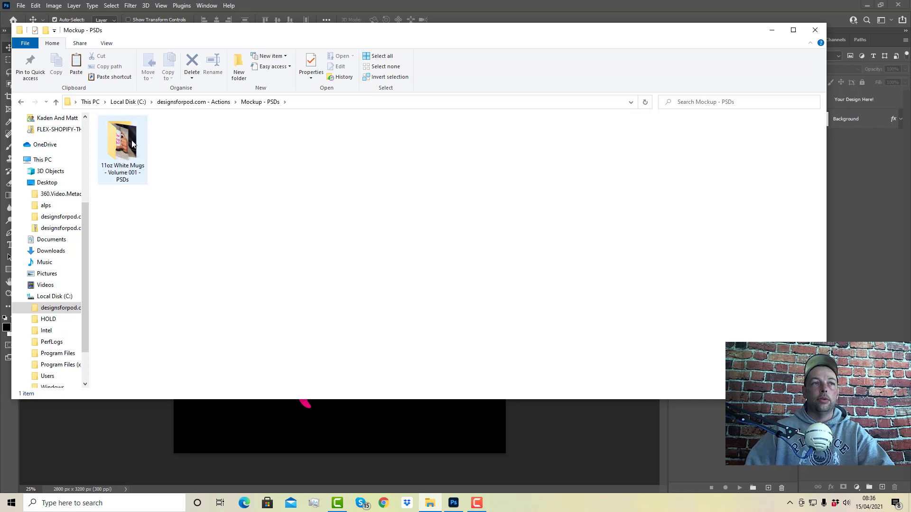
{"action": "right_click", "coordinate": [118, 148]}
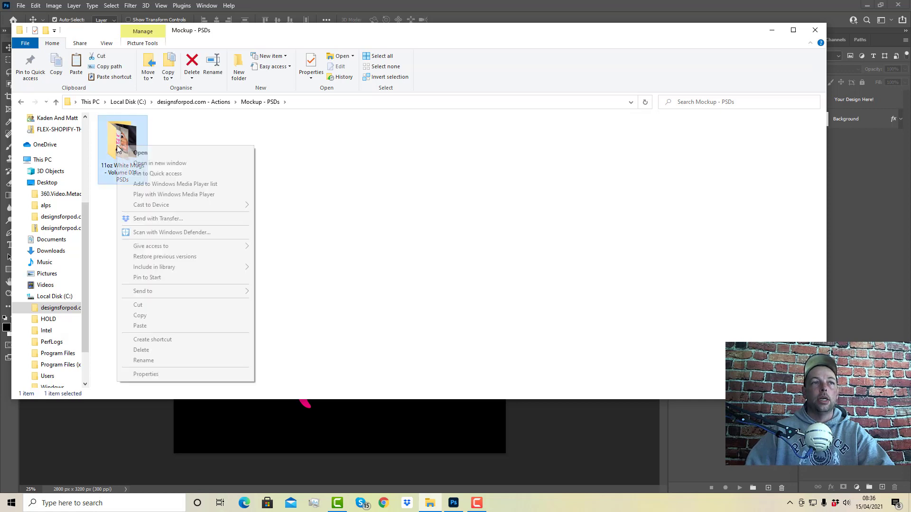
{"action": "left_click", "coordinate": [152, 317]}
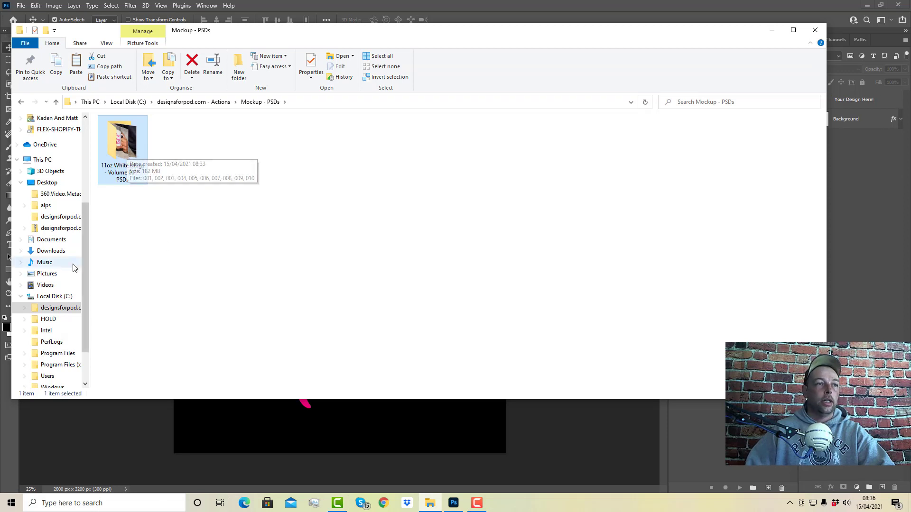
{"action": "left_click", "coordinate": [60, 182]}
- Paste the 11oz White Mugs - Volume 001 - PSDs folder onto the Desktop and open it
{"action": "right_click", "coordinate": [568, 157]}
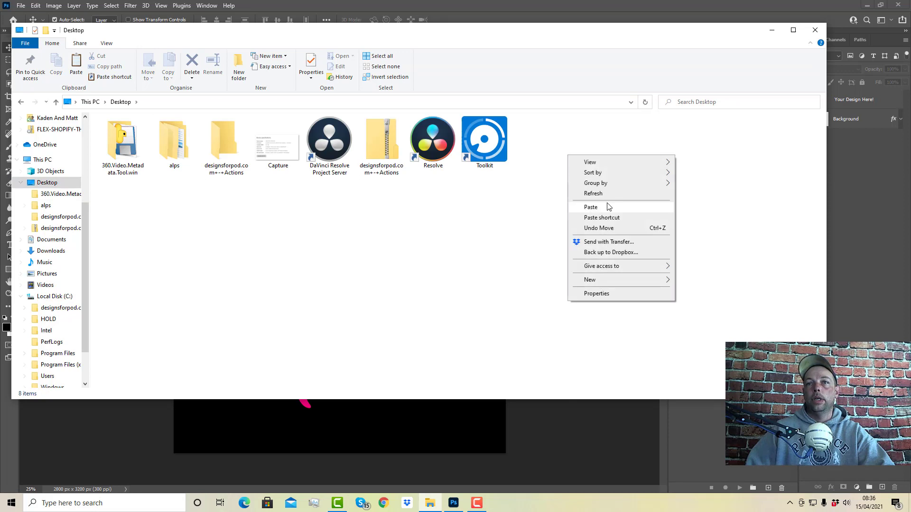
{"action": "left_click", "coordinate": [590, 207]}
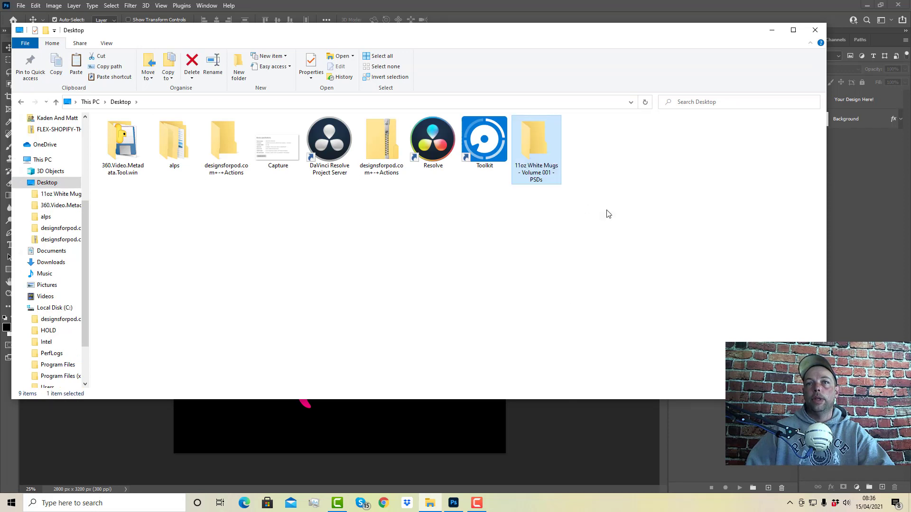
{"action": "double_click", "coordinate": [532, 155]}
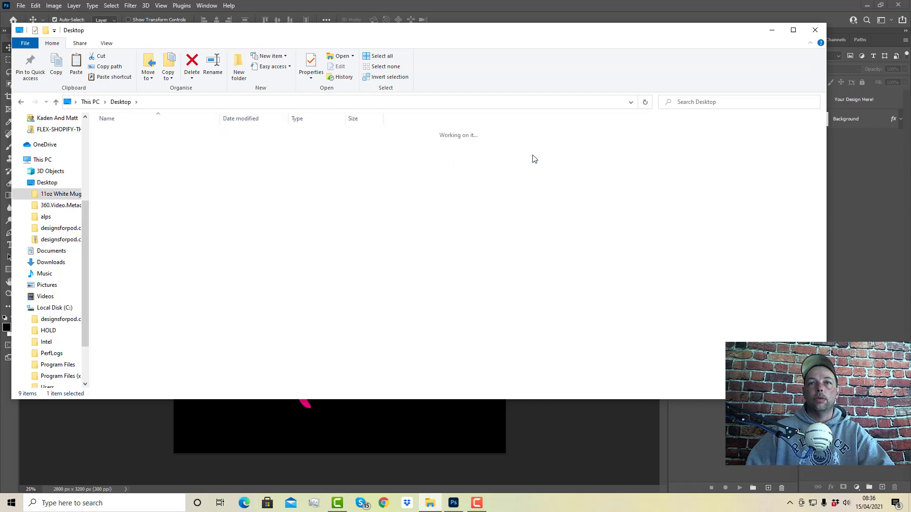